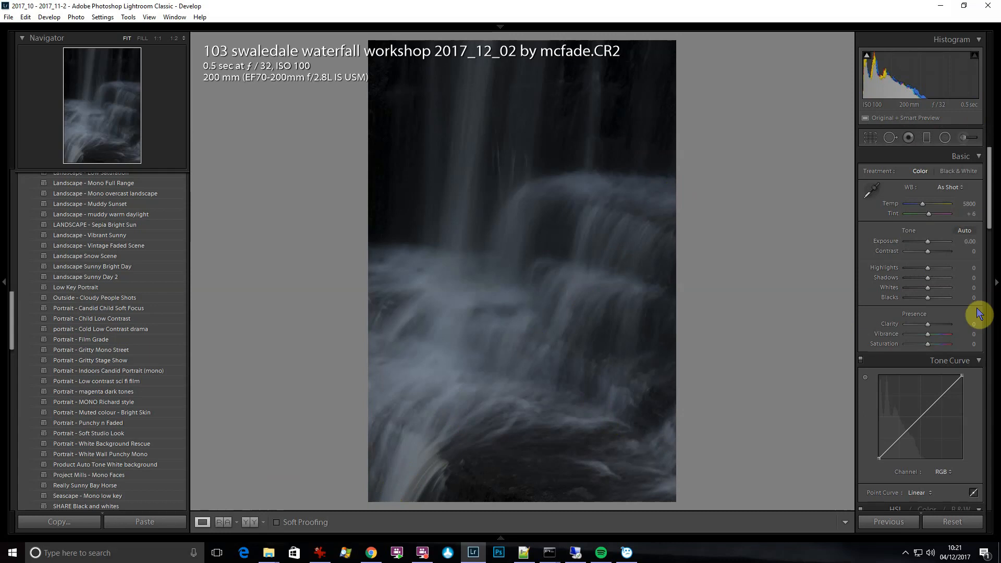
# Convert the photo to black and white and brighten the blue tones in the water, raising the Blue mix to +100
pyautogui.moveTo(989, 217); pyautogui.dragTo(992, 245)
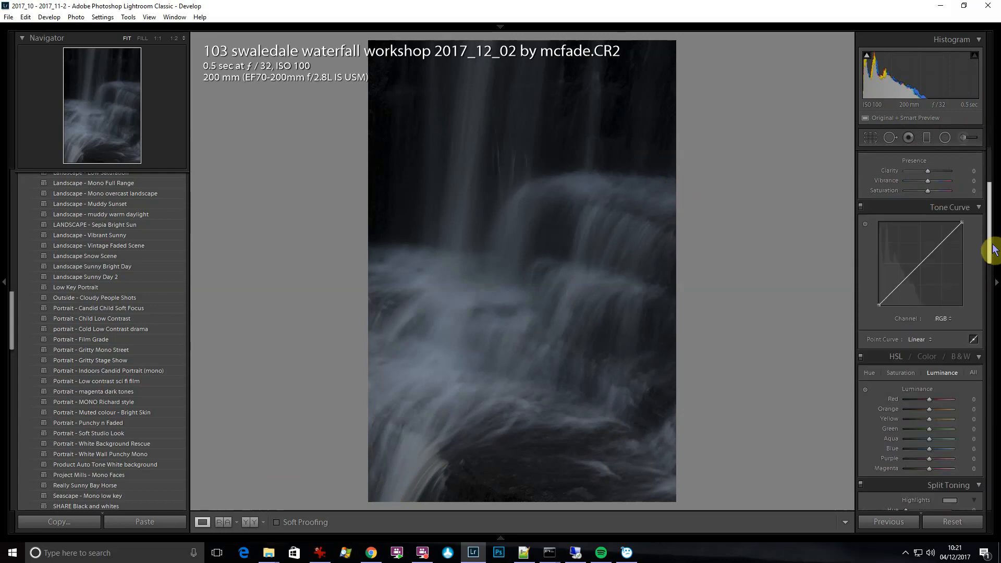
pyautogui.scroll(-2, 979, 230)
pyautogui.click(962, 286)
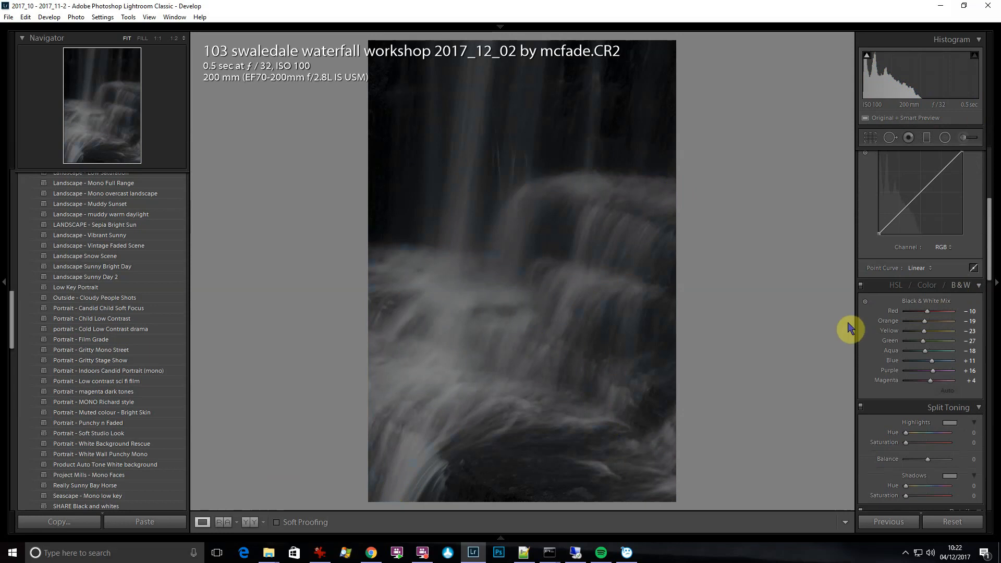
pyautogui.click(866, 303)
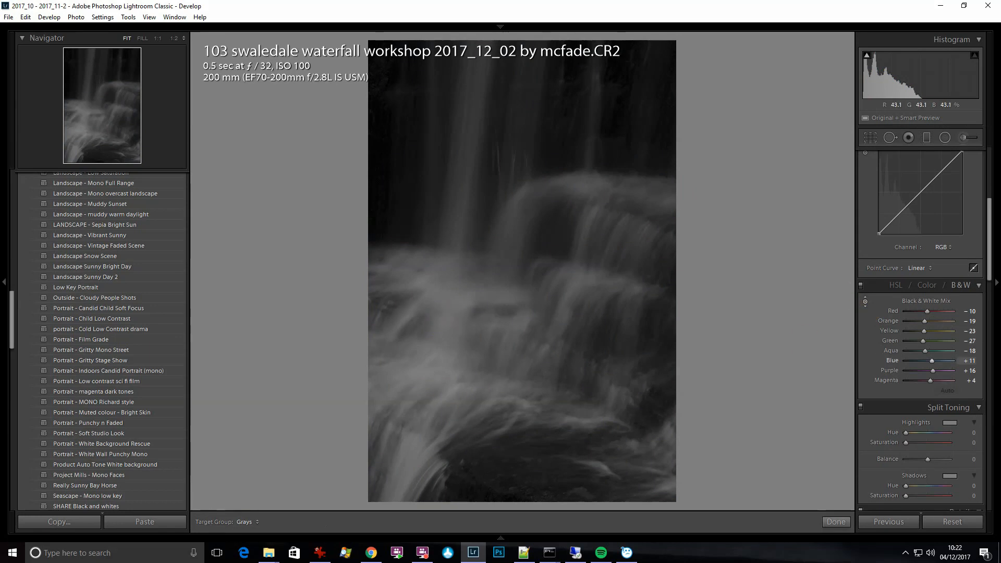
pyautogui.moveTo(450, 360); pyautogui.dragTo(449, 311)
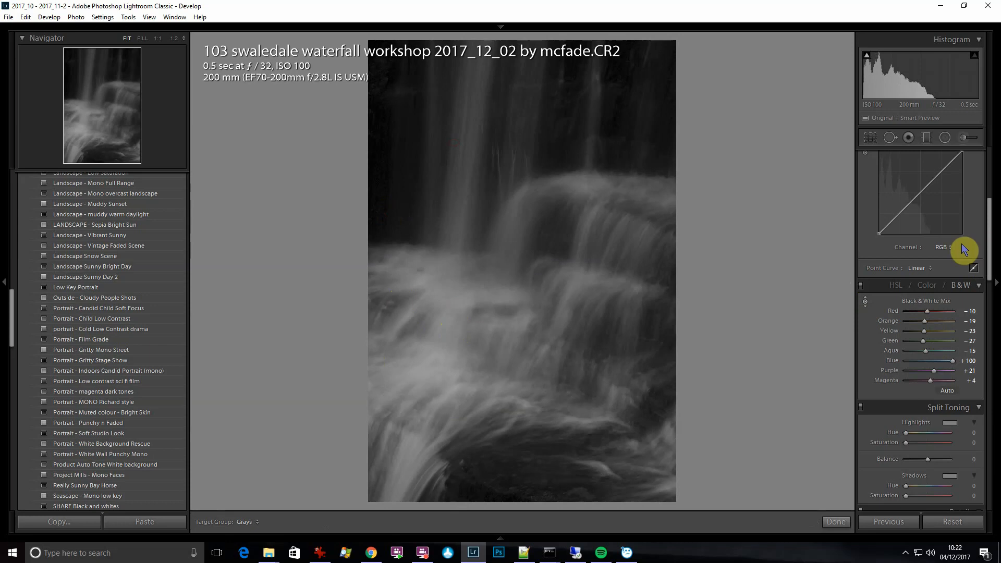
# Soften the waterfall by lowering Clarity to -33
pyautogui.scroll(5, 970, 229)
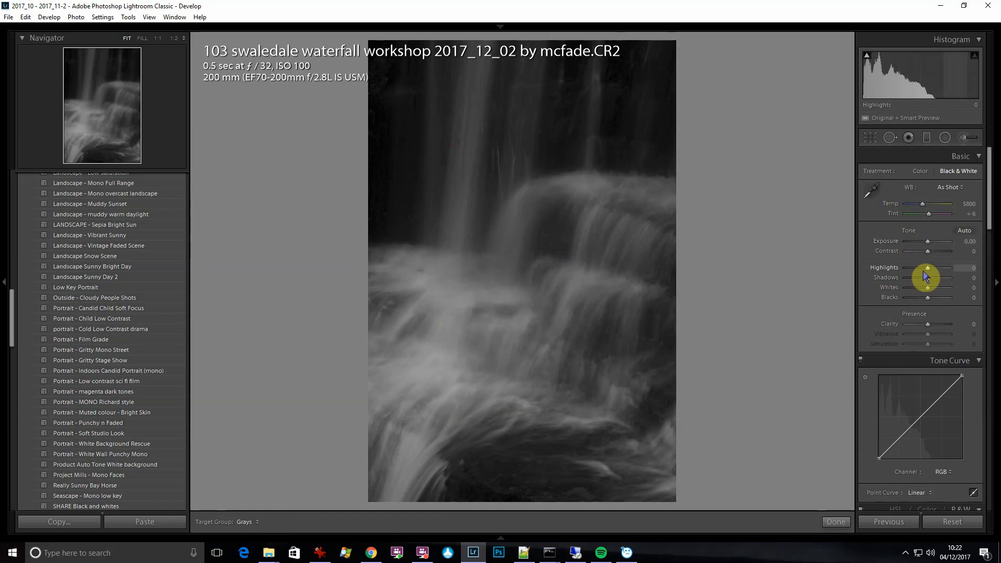
pyautogui.click(921, 324)
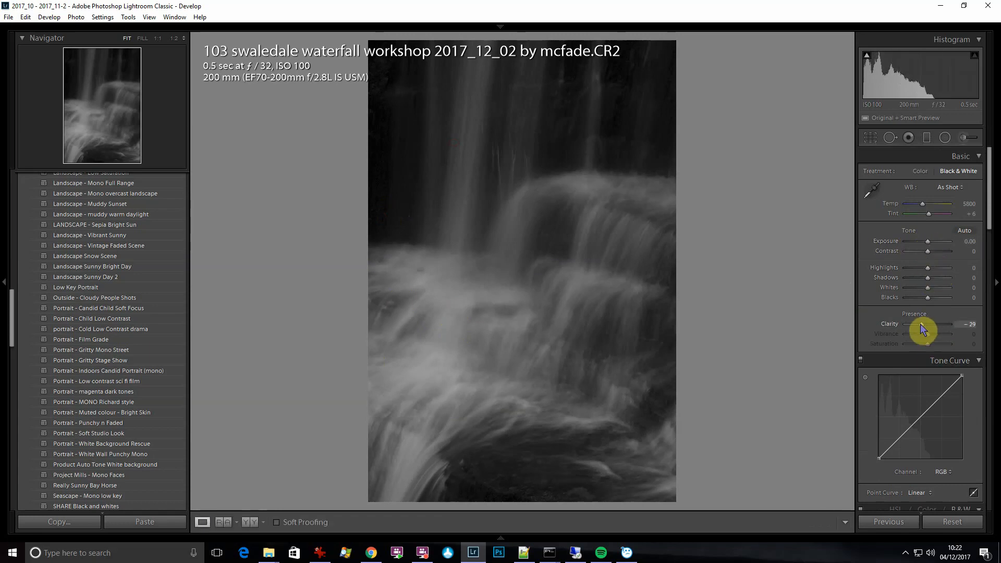
pyautogui.moveTo(922, 324); pyautogui.dragTo(920, 323)
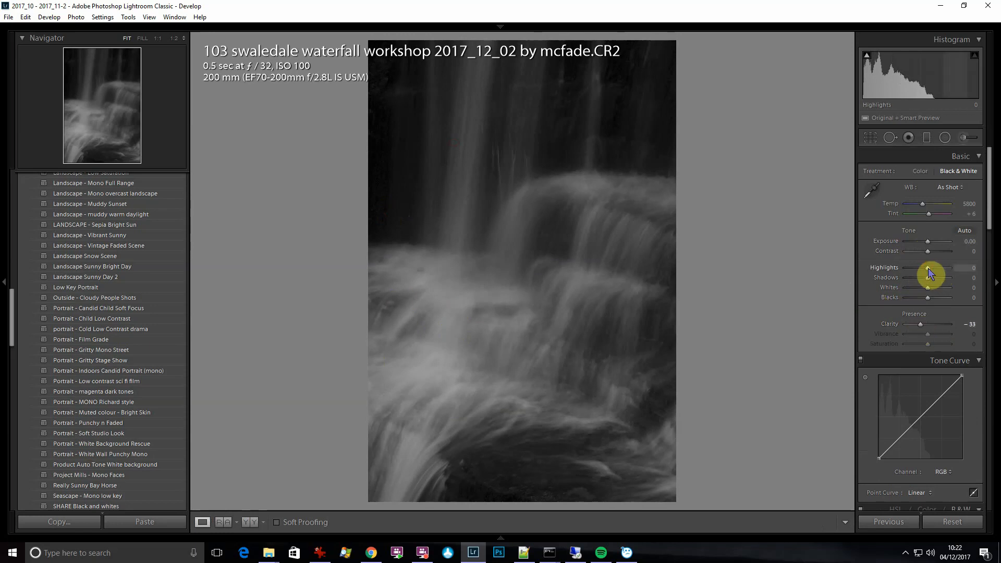
# Raise Highlights to +100 and set Whites to +48, using the clipping warning to check for blown highlights
pyautogui.moveTo(934, 269); pyautogui.dragTo(962, 274)
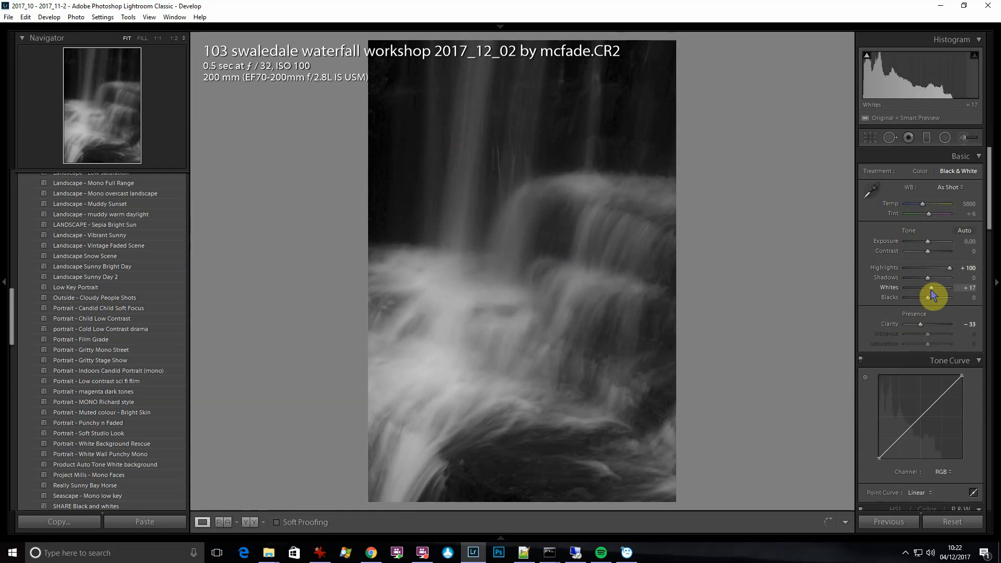
pyautogui.moveTo(931, 291); pyautogui.dragTo(939, 291)
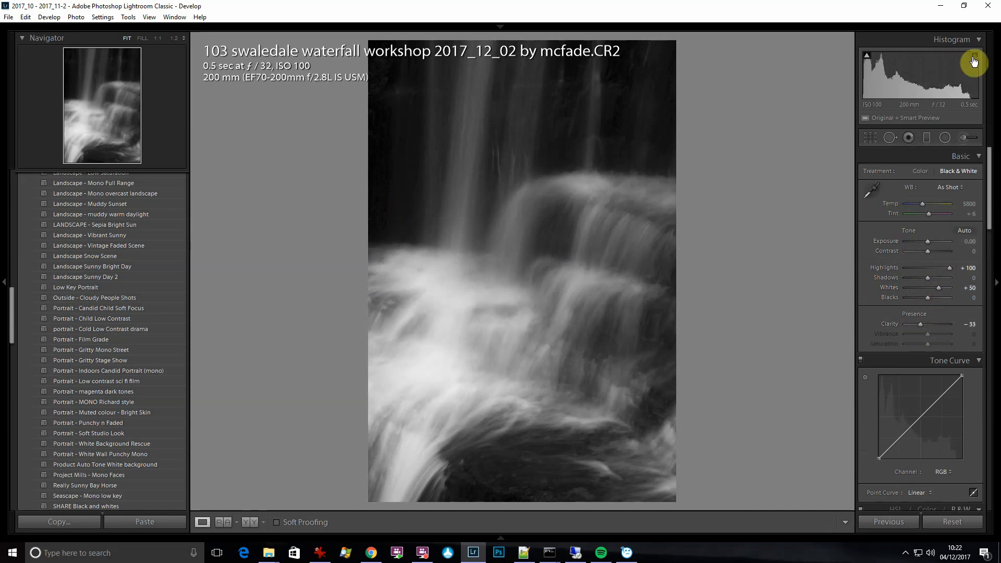
pyautogui.click(939, 288)
pyautogui.moveTo(946, 293); pyautogui.dragTo(998, 288)
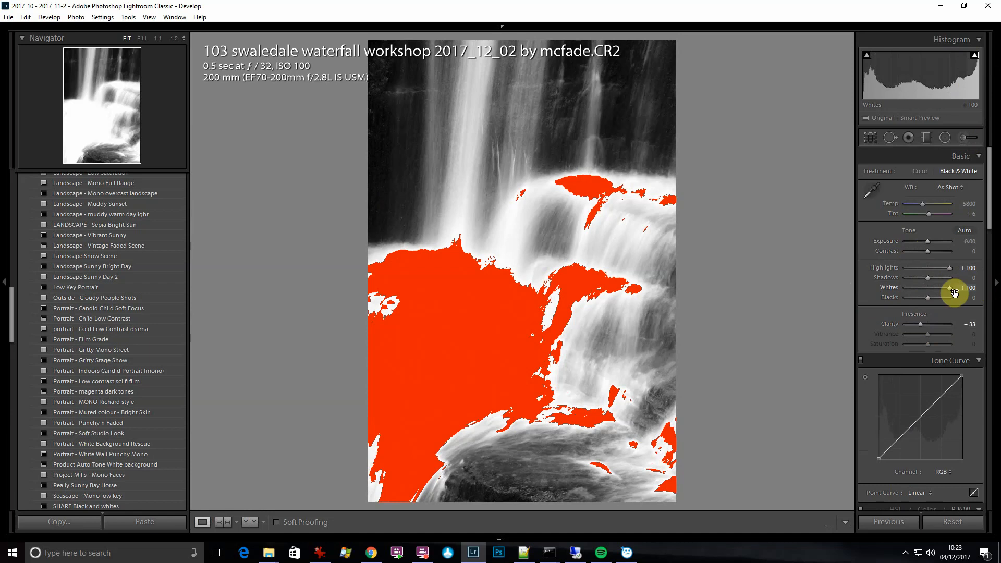
pyautogui.moveTo(949, 288); pyautogui.dragTo(938, 292)
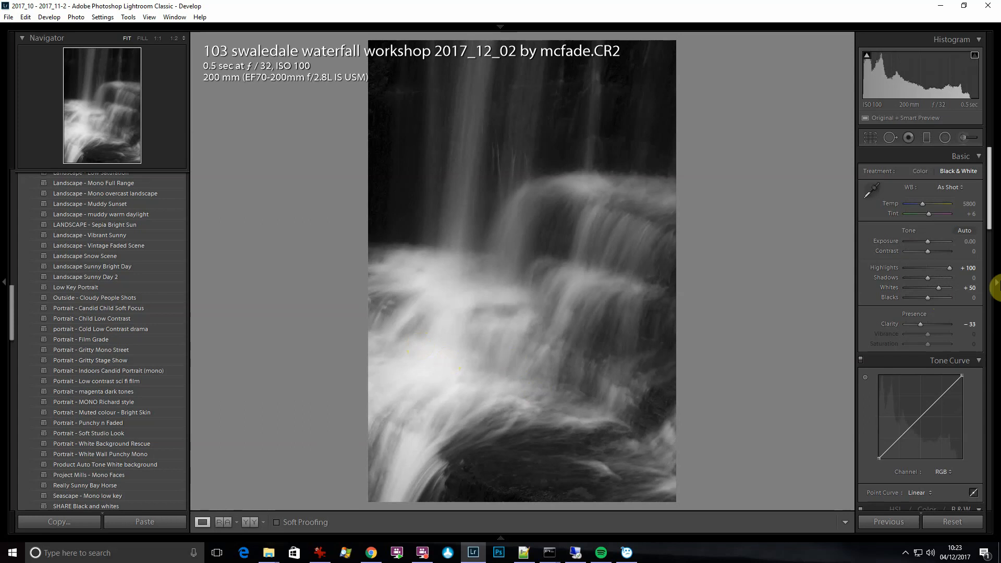
pyautogui.moveTo(939, 288); pyautogui.dragTo(936, 289)
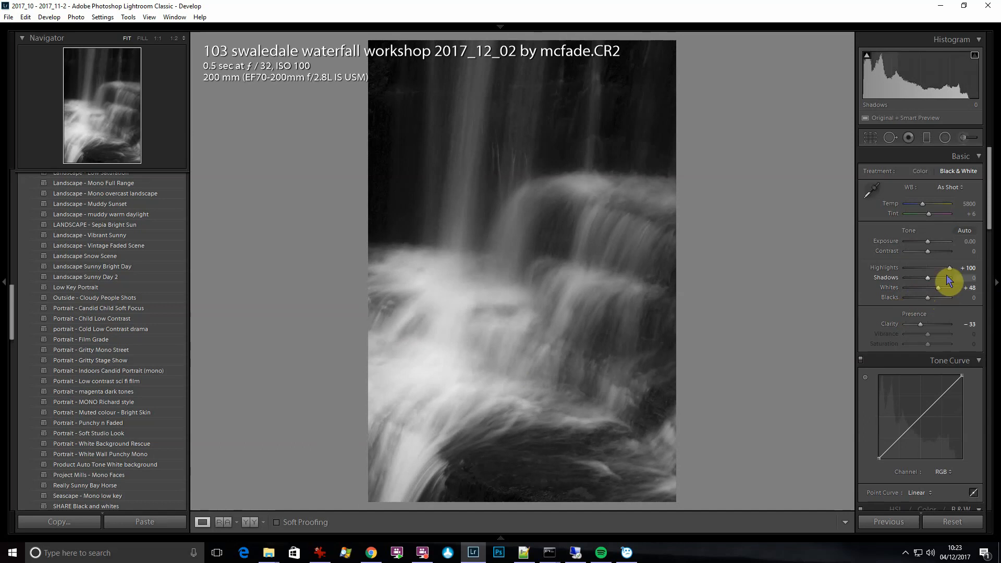
# Darken the rocks behind the water by setting Shadows to -55 and Blacks to -45
pyautogui.moveTo(945, 277); pyautogui.dragTo(970, 275)
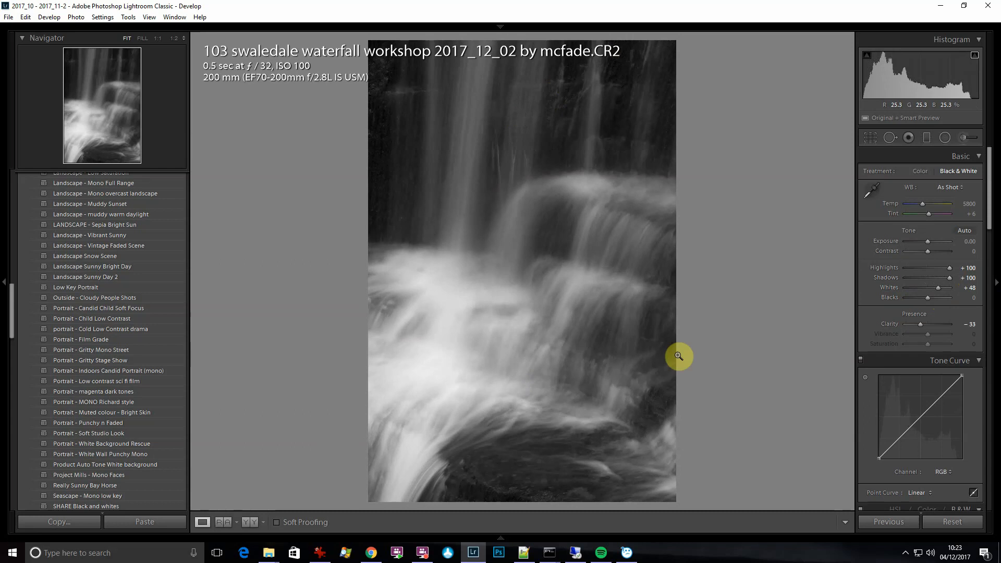
pyautogui.click(915, 277)
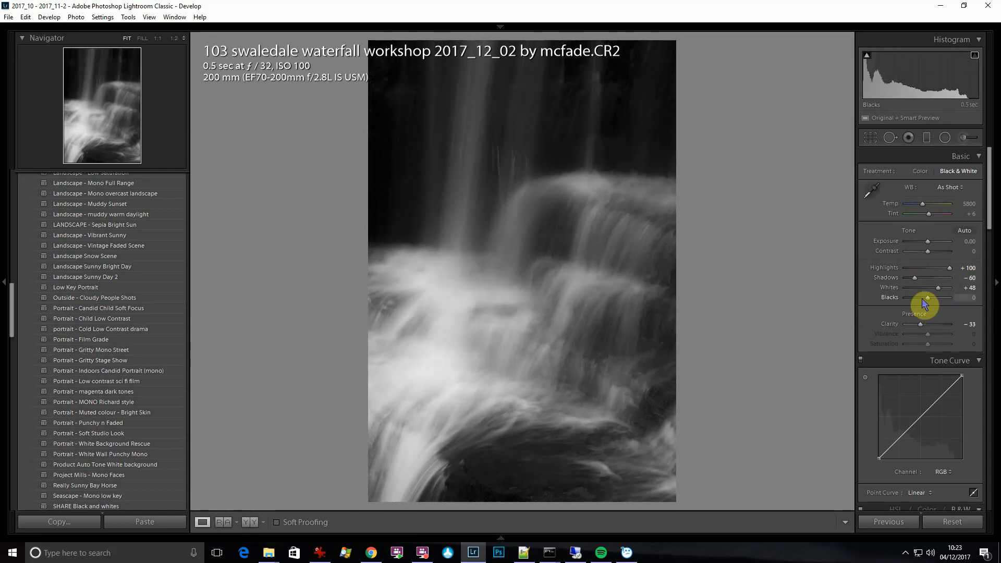
pyautogui.click(919, 298)
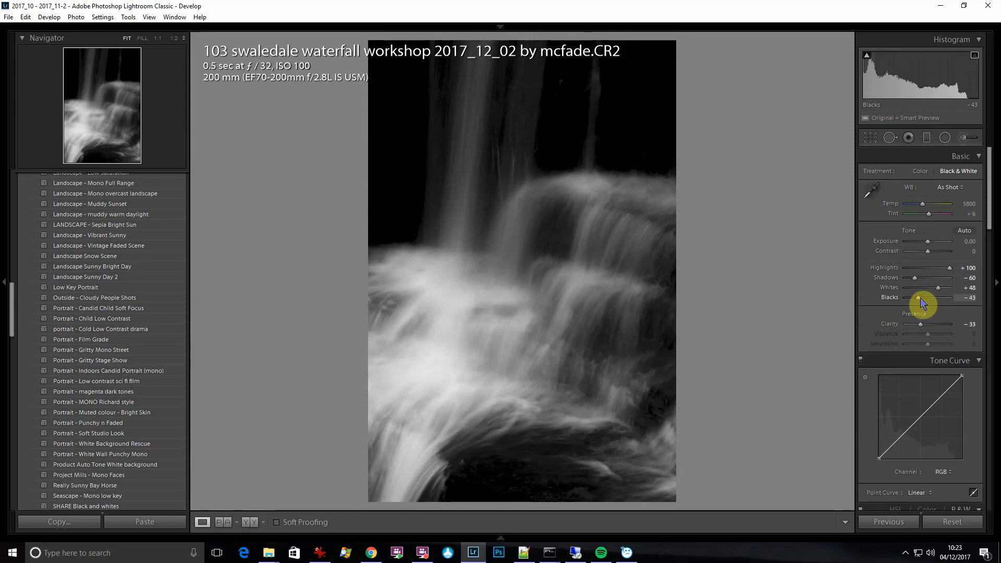
pyautogui.click(921, 298)
pyautogui.click(918, 299)
pyautogui.click(916, 277)
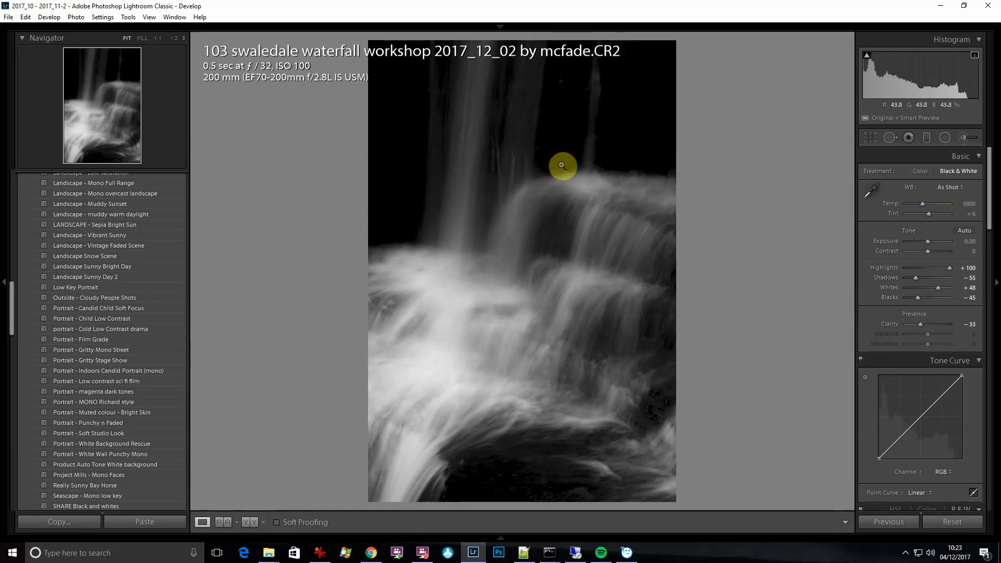
# Inspect the dark rock areas for lost detail, preview the black clipping, and set Blacks to -5
pyautogui.click(558, 112)
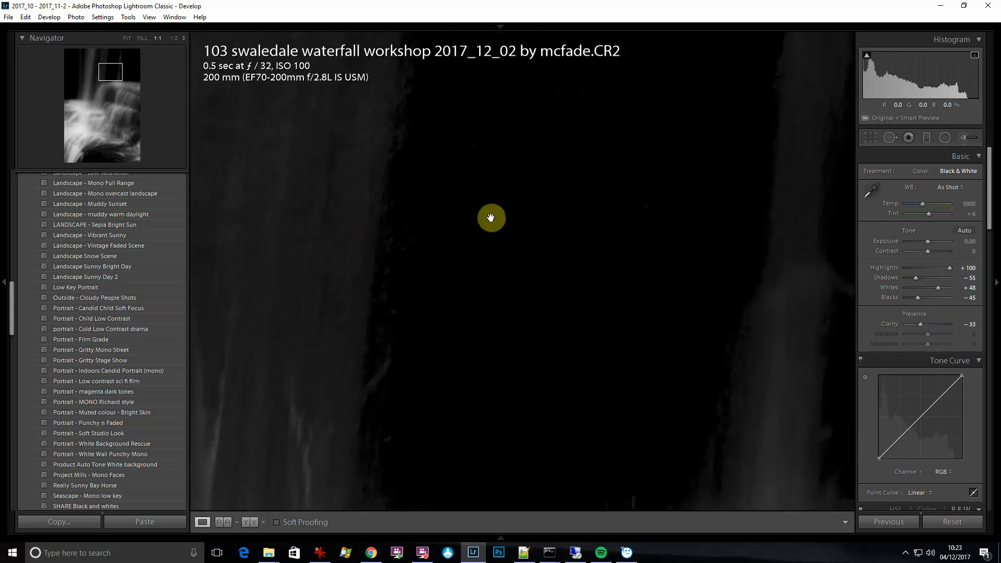
pyautogui.click(698, 321)
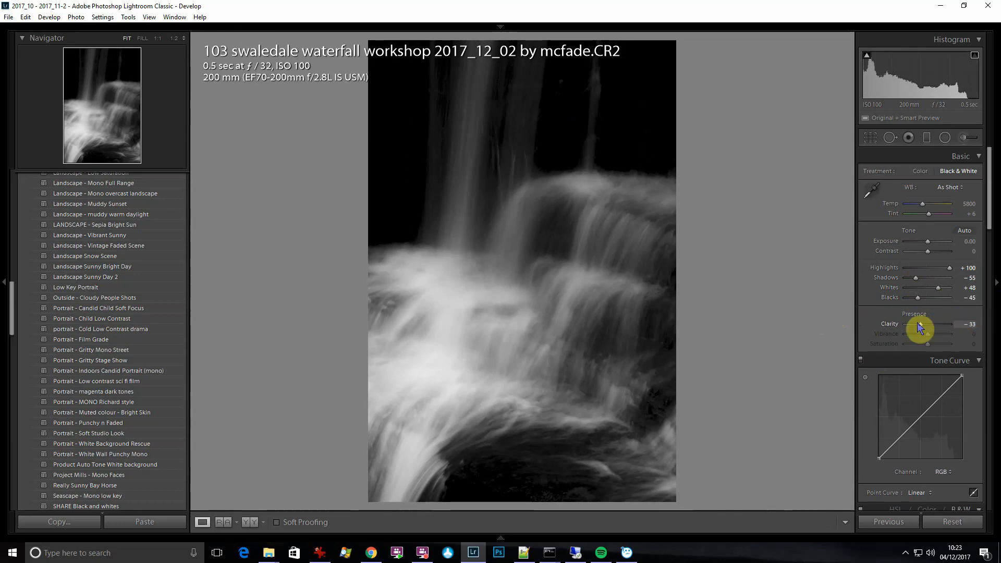
pyautogui.press('alt')
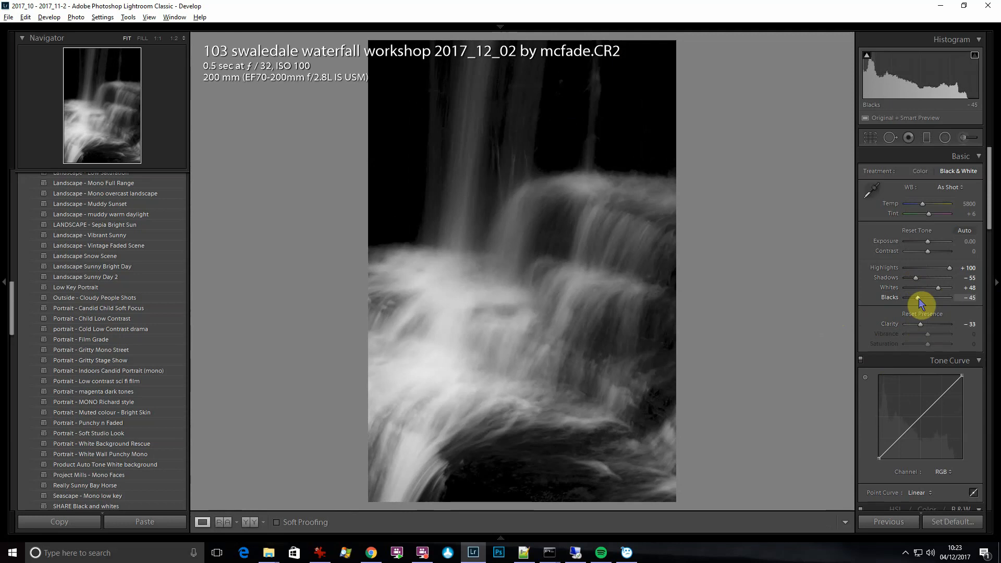
pyautogui.keyDown('alt'); pyautogui.click(919, 299); pyautogui.keyUp('alt')
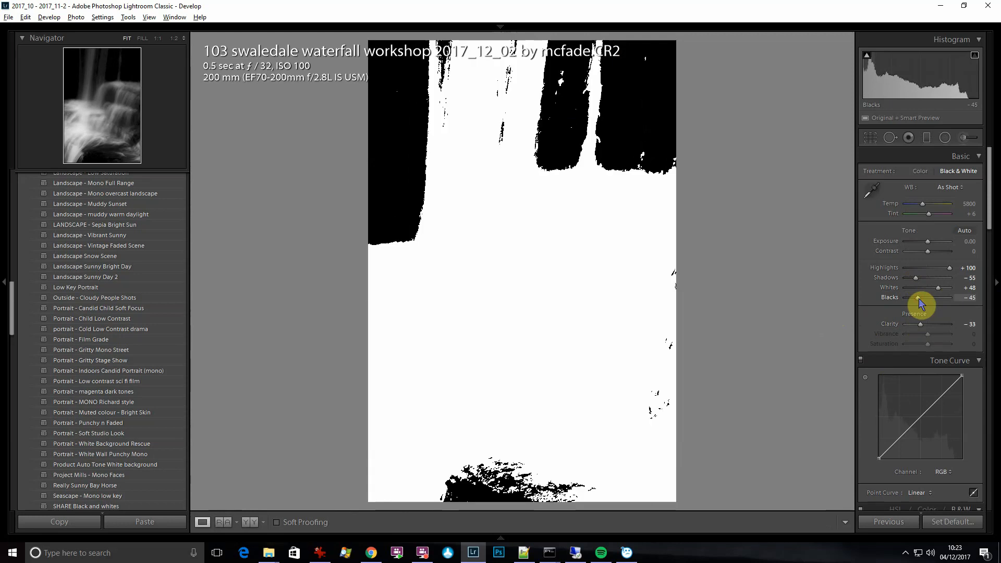
pyautogui.moveTo(920, 301); pyautogui.dragTo(929, 302)
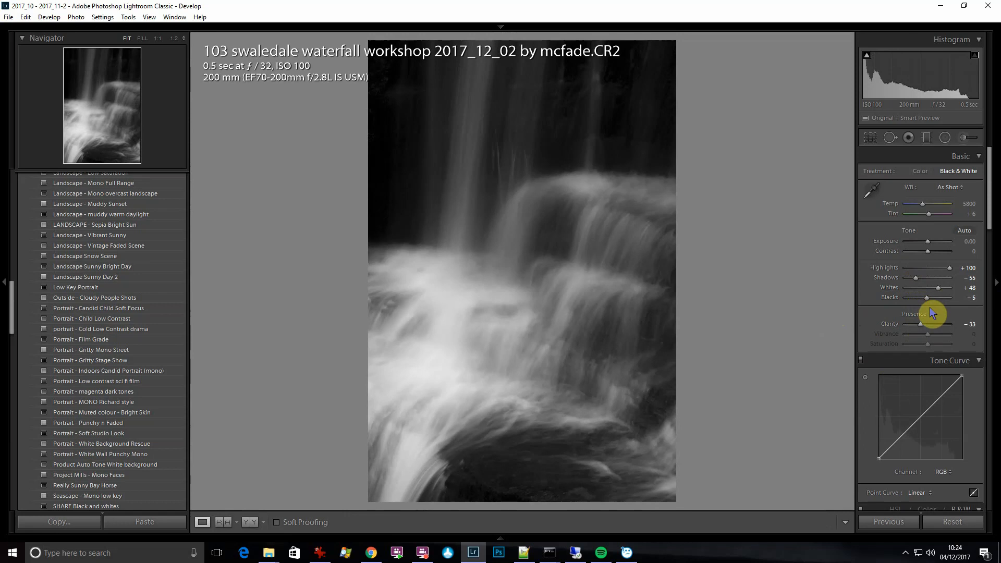
# Crop a strip off the upper edge of the photo, keeping its full width
pyautogui.click(868, 137)
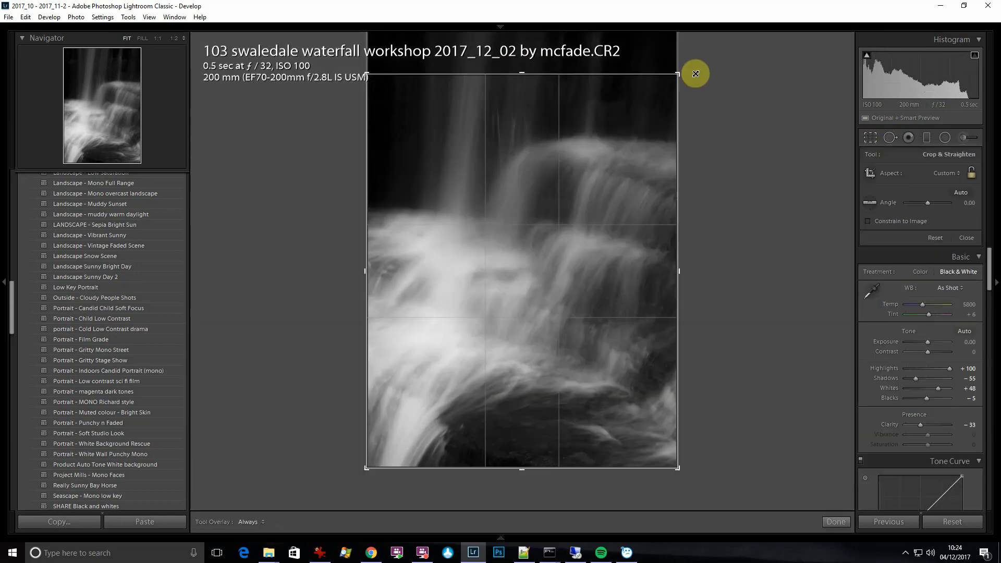
pyautogui.moveTo(697, 76); pyautogui.dragTo(700, 79)
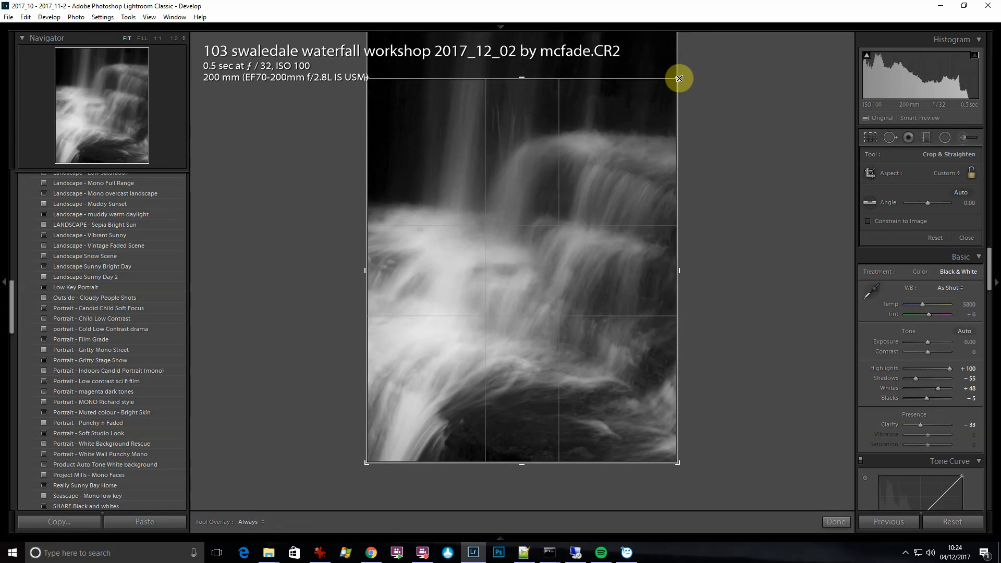
pyautogui.moveTo(679, 78); pyautogui.dragTo(679, 80)
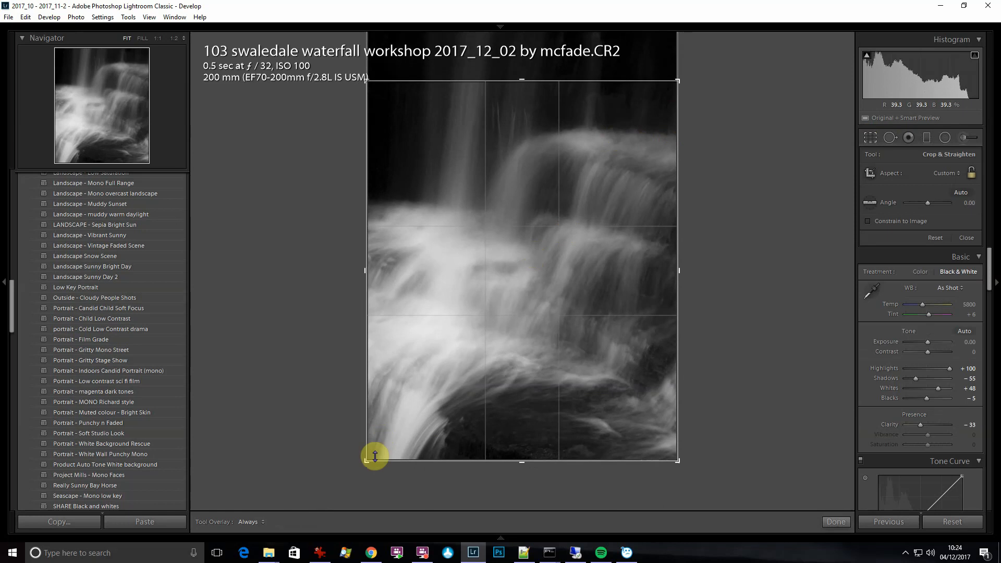
pyautogui.press('Return')
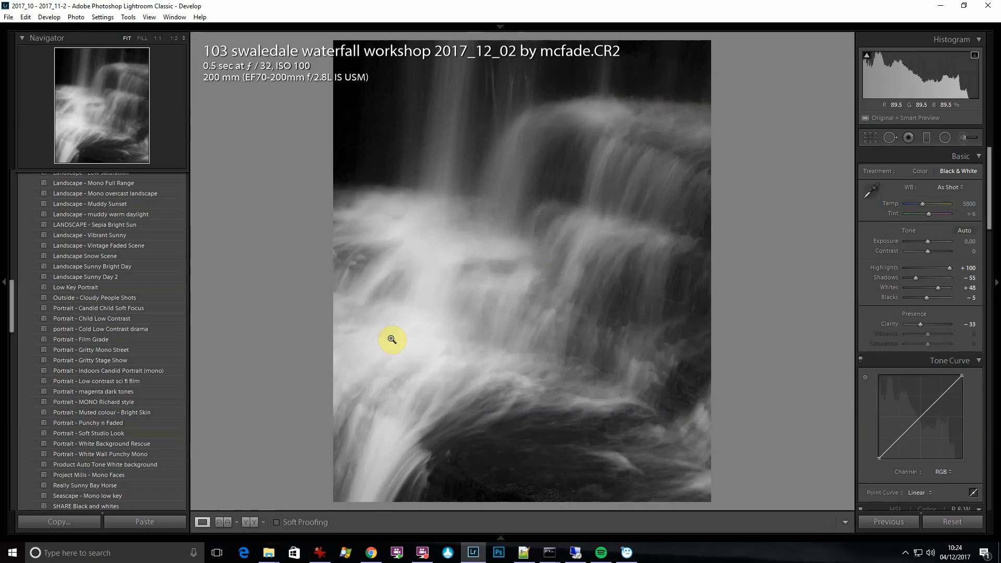
# Flip the photo horizontally
pyautogui.rightClick(487, 239)
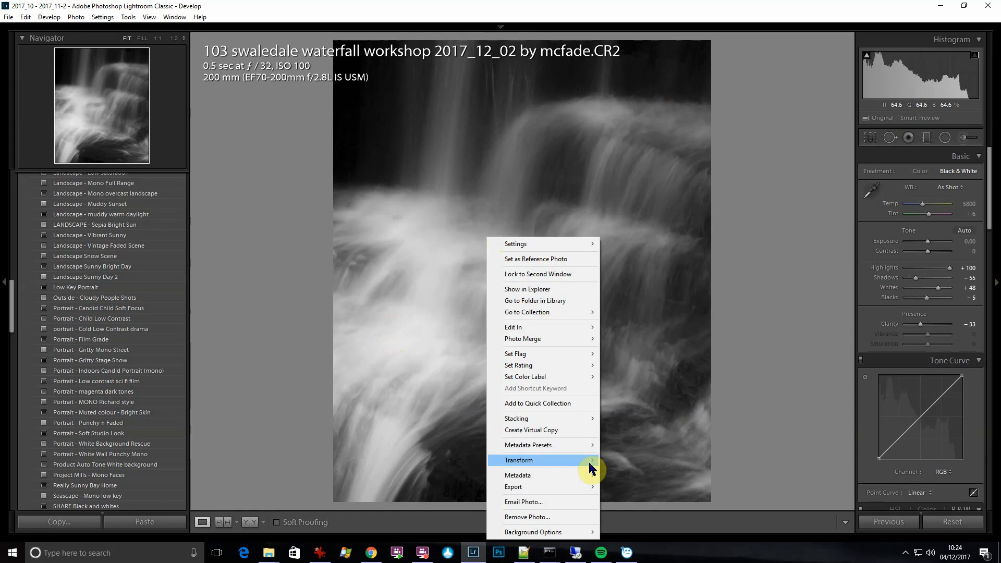
pyautogui.moveTo(590, 468)
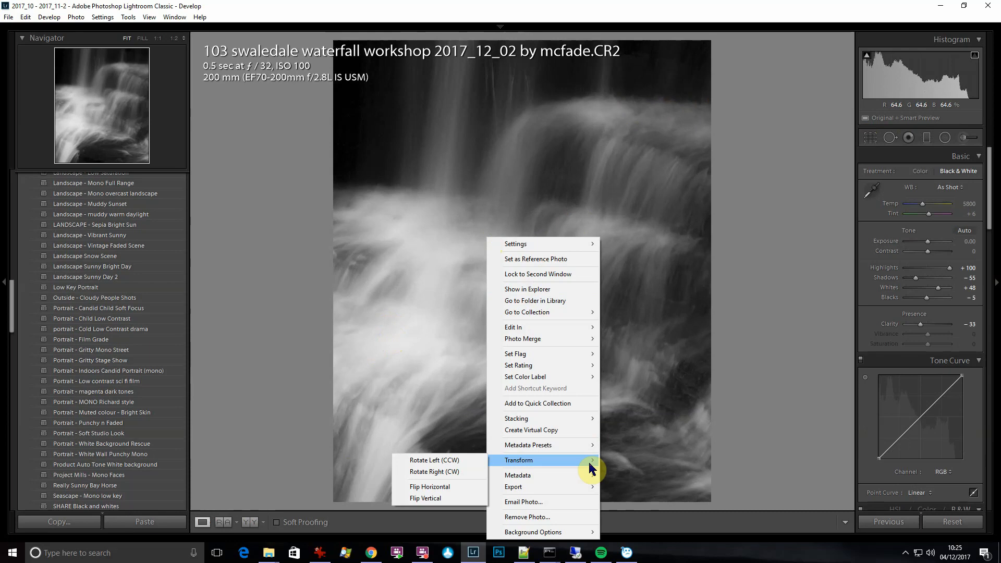
pyautogui.rightClick(678, 399)
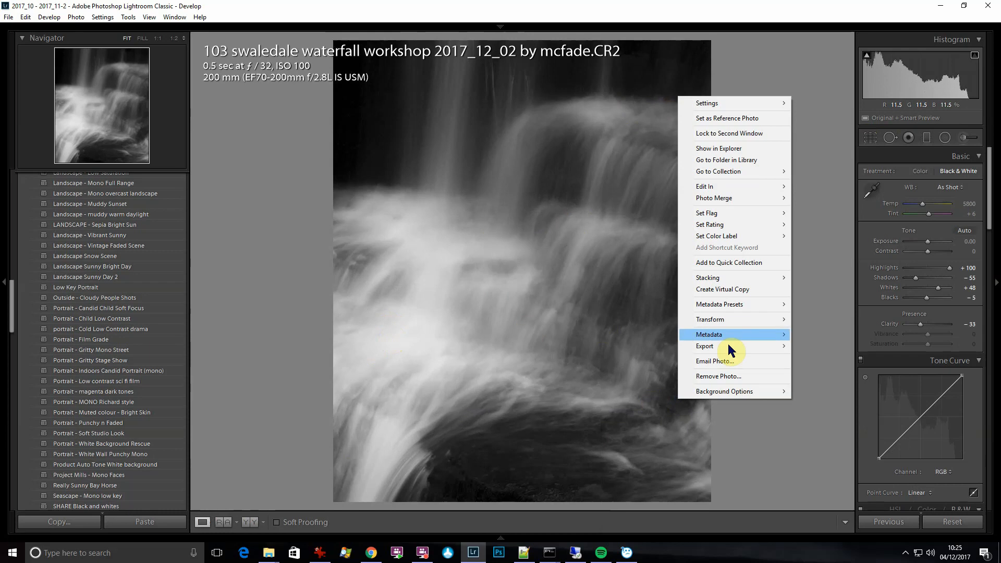
pyautogui.moveTo(742, 319)
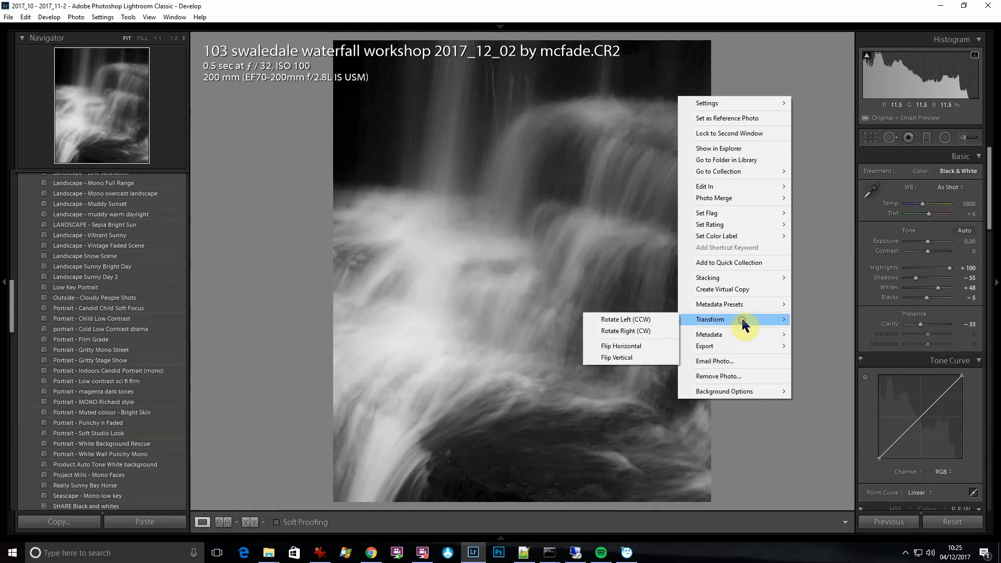
pyautogui.click(637, 347)
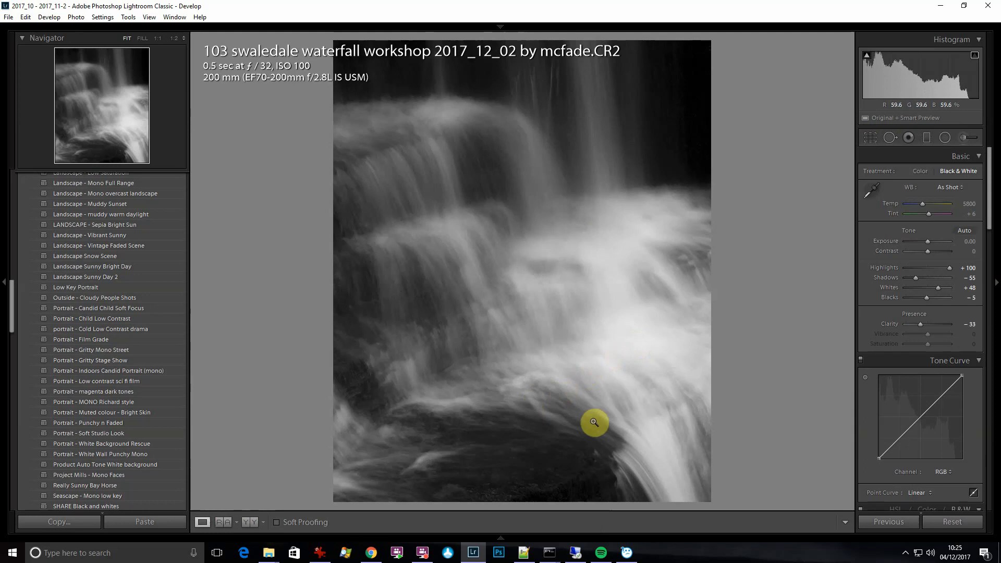
# Crop the photo to the 2 x 3 / 4 x 6 aspect ratio, trimming the strip along its left edge
pyautogui.press('r')
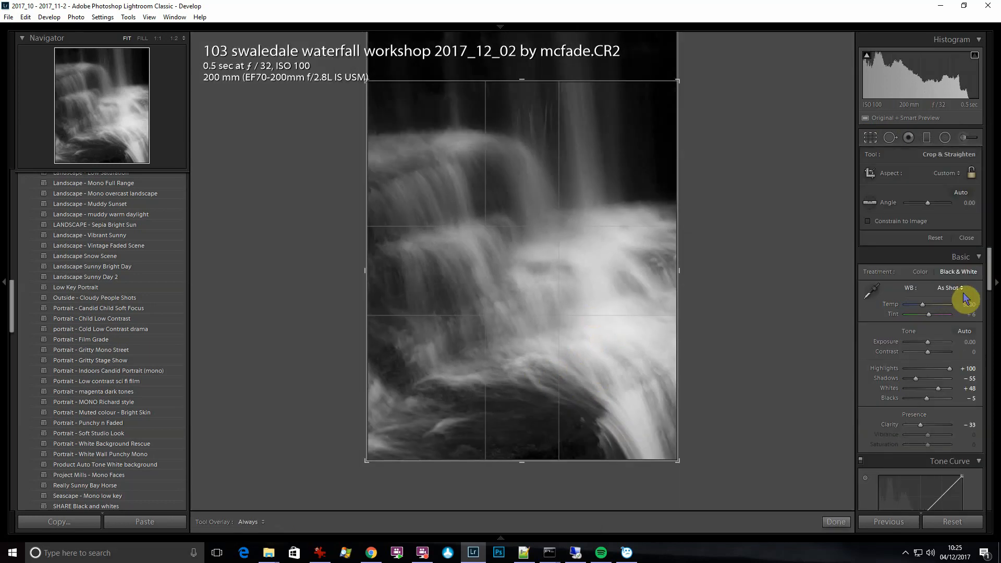
pyautogui.click(959, 289)
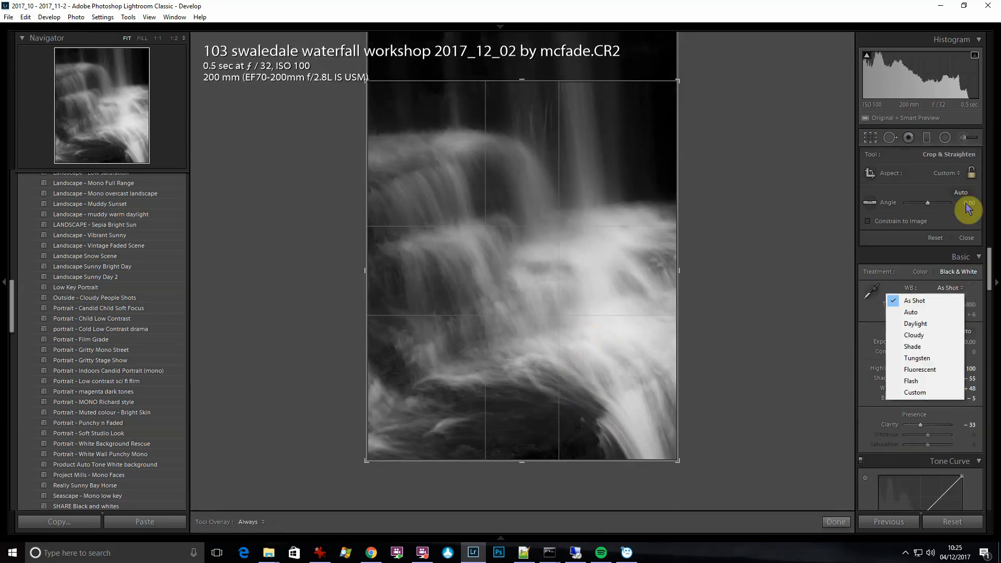
pyautogui.click(948, 174)
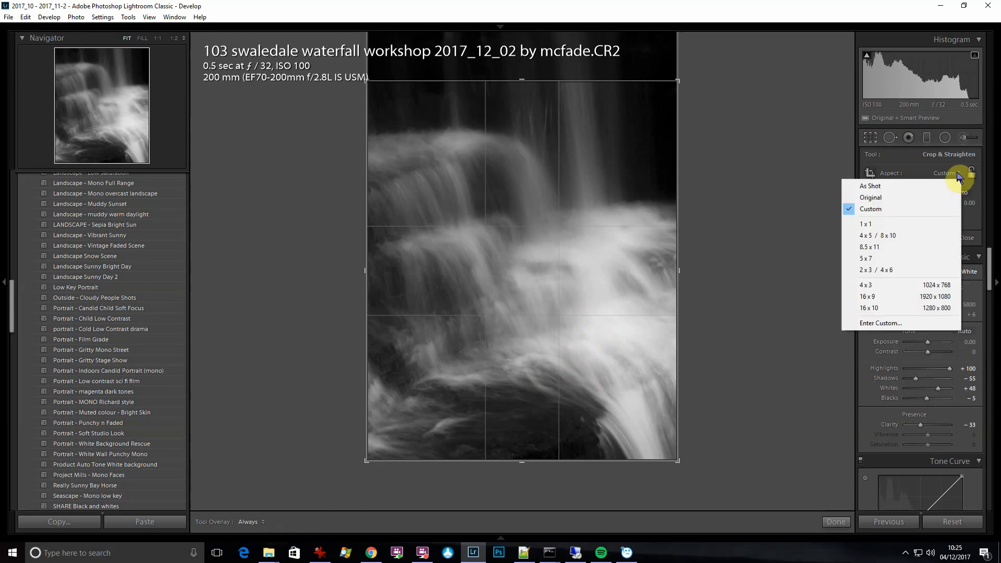
pyautogui.click(907, 269)
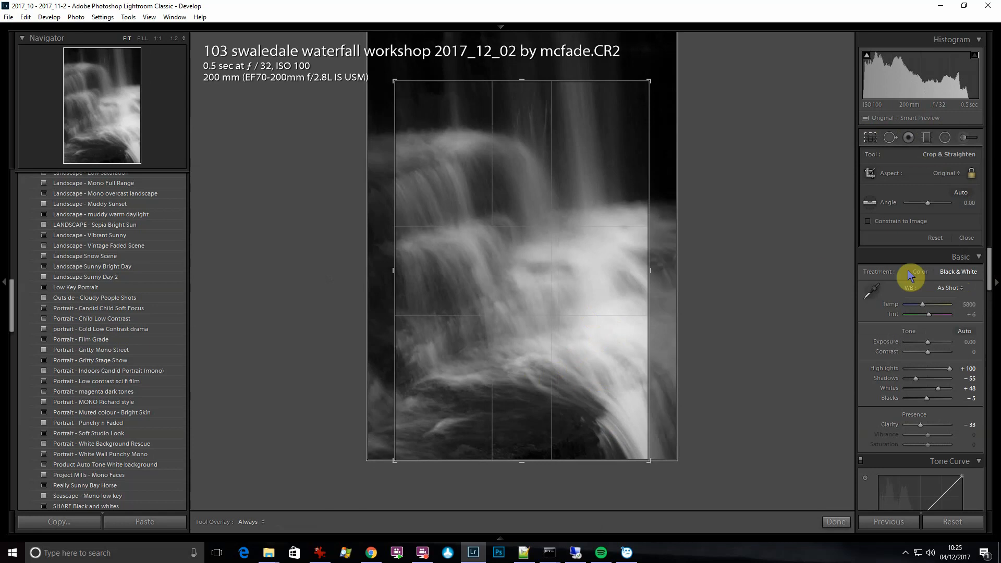
pyautogui.moveTo(373, 68); pyautogui.dragTo(368, 63)
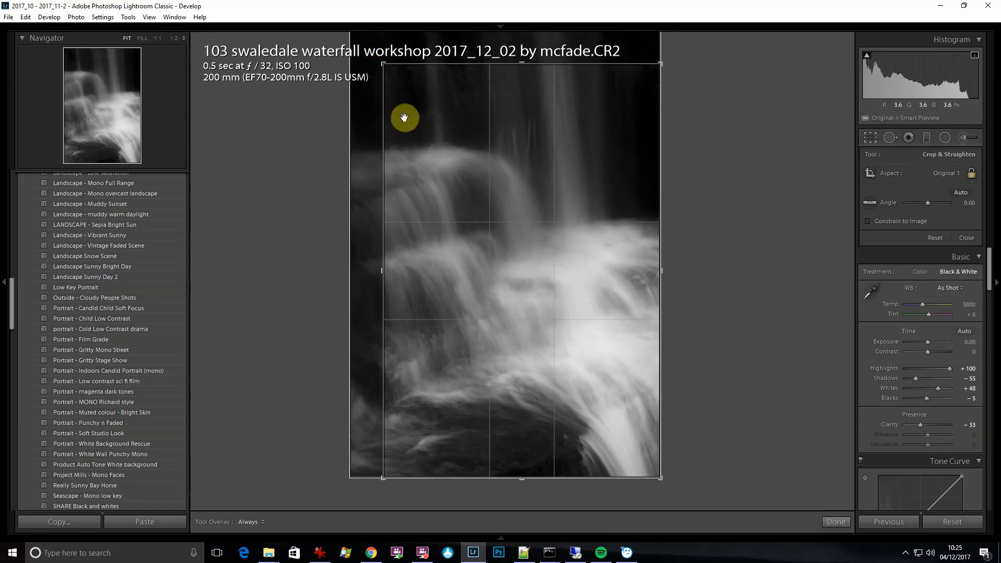
pyautogui.moveTo(383, 64); pyautogui.dragTo(387, 69)
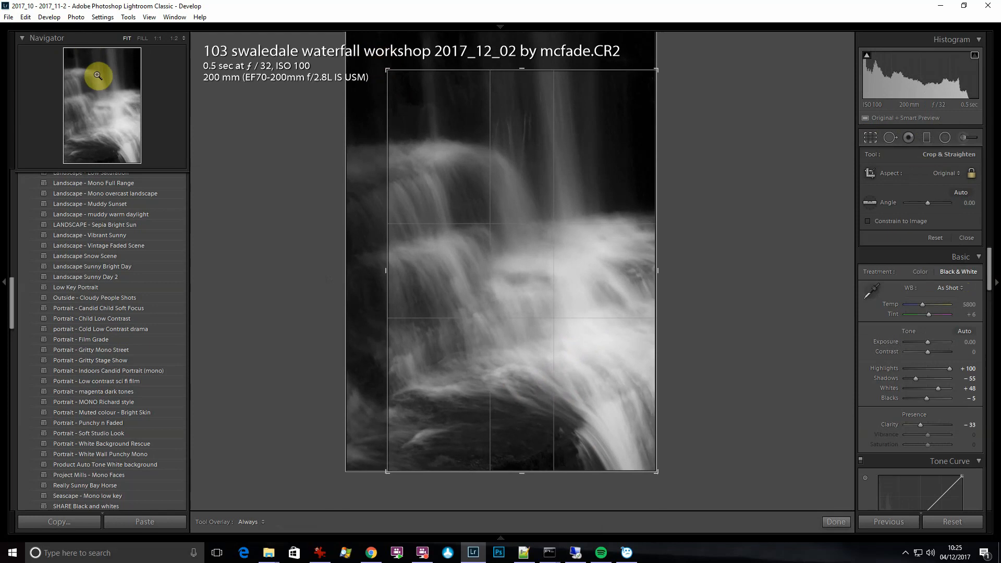
pyautogui.click(835, 520)
# Set the split-toning highlights to a blue hue of 251 with a saturation of 0
pyautogui.scroll(-8, 919, 335)
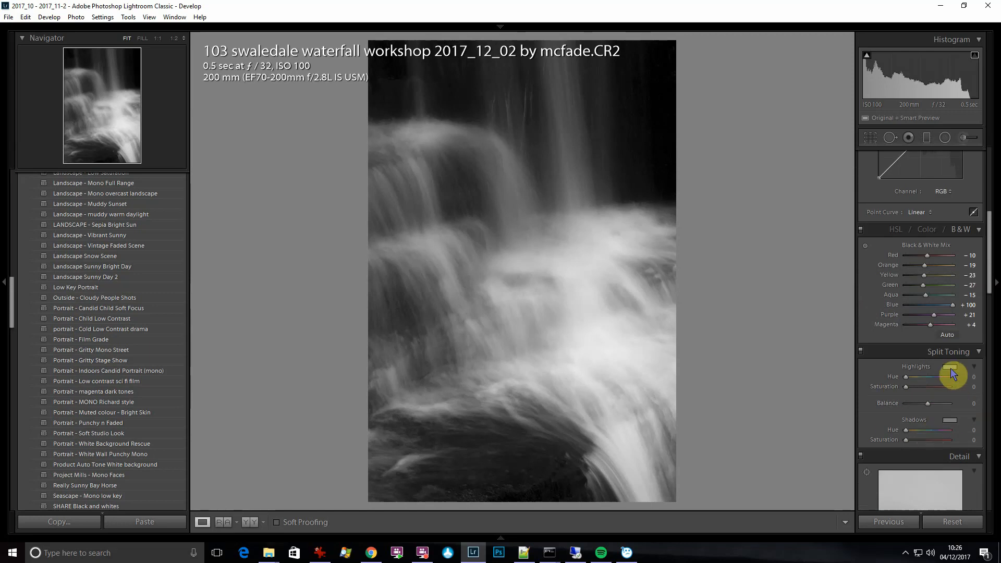
pyautogui.click(950, 369)
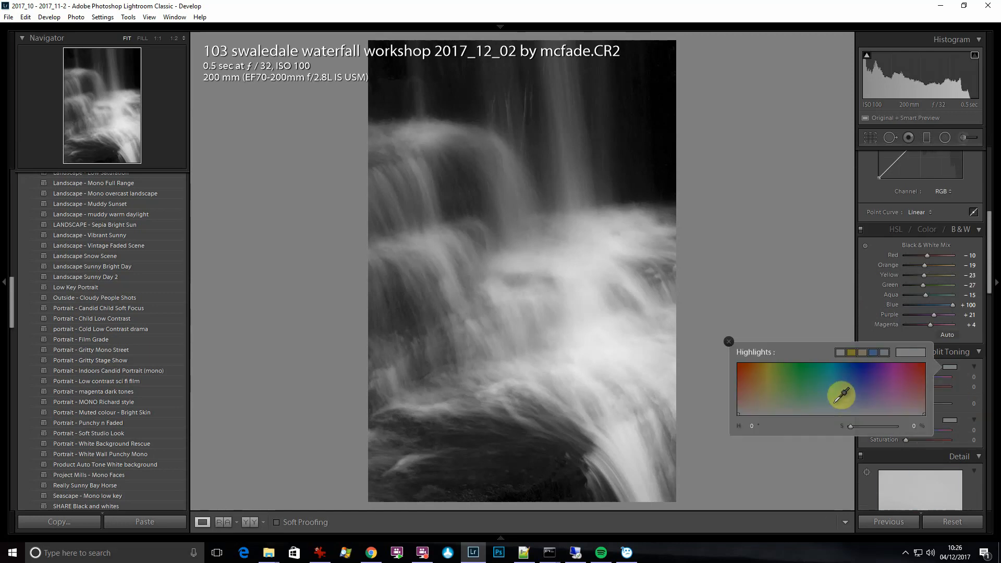
pyautogui.moveTo(836, 402); pyautogui.dragTo(868, 416)
# Tint the split-toning shadows blue with hue 234 and saturation 37, and set the balance to +52
pyautogui.click(949, 420)
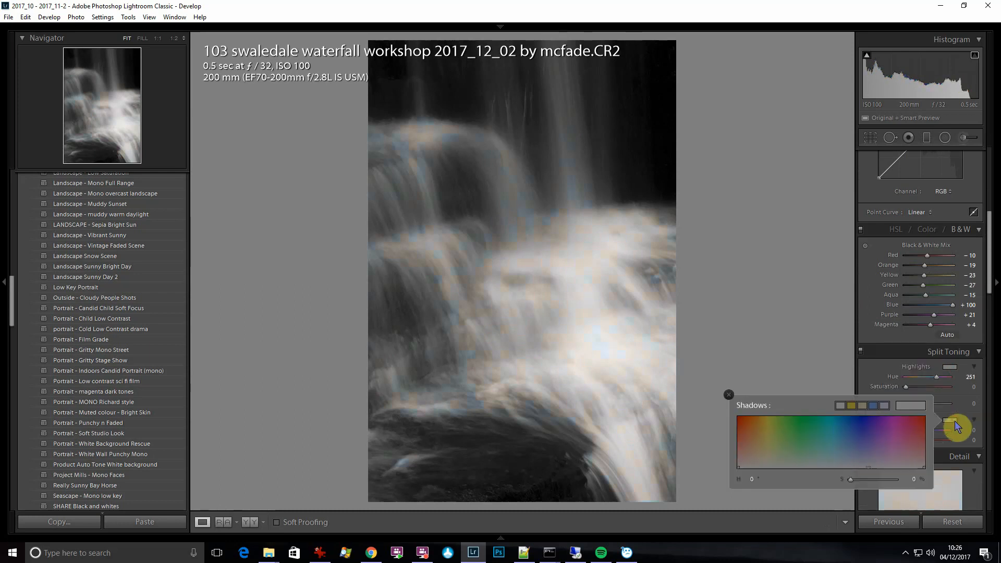
pyautogui.moveTo(822, 438); pyautogui.dragTo(859, 449)
pyautogui.click(960, 410)
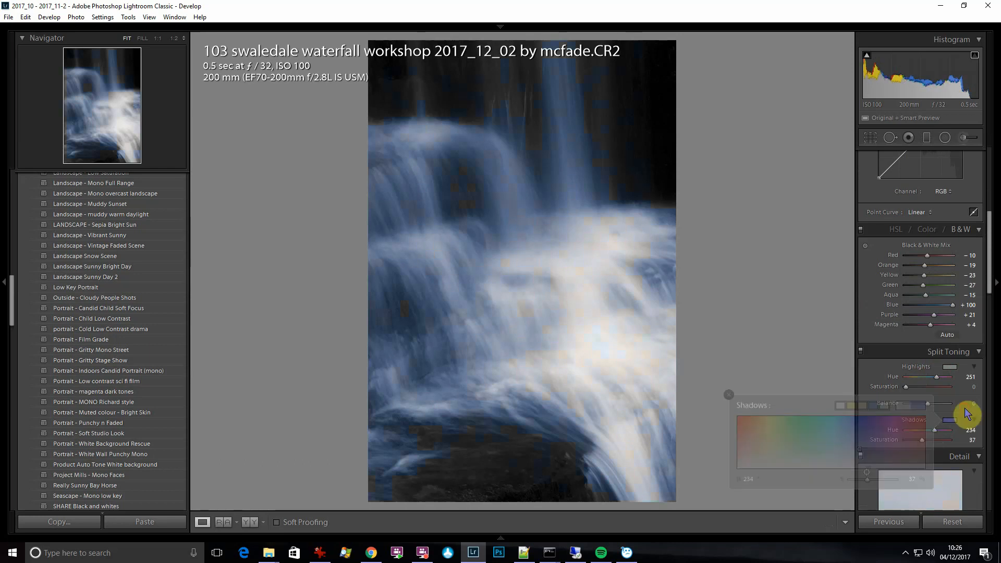
pyautogui.moveTo(926, 403); pyautogui.dragTo(937, 415)
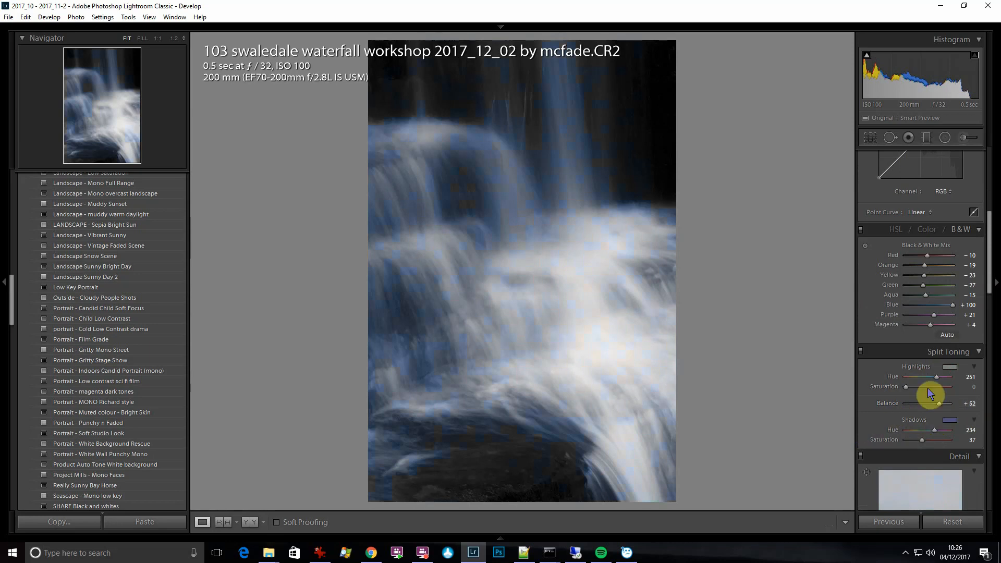
# Sharpen the photo with Amount 116, Detail 52 and Masking 17
pyautogui.scroll(-5, 918, 417)
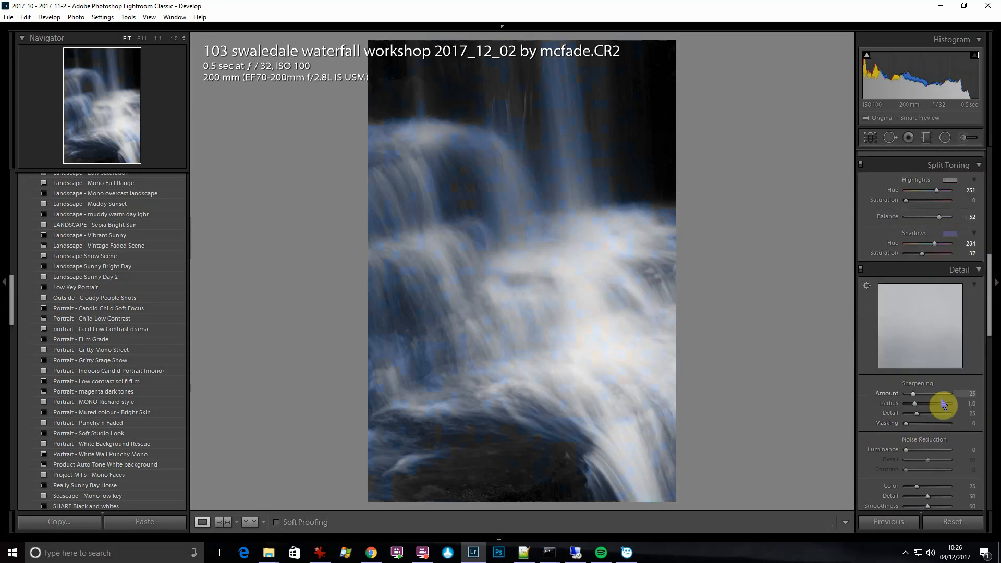
pyautogui.click(941, 392)
pyautogui.click(526, 163)
pyautogui.click(501, 164)
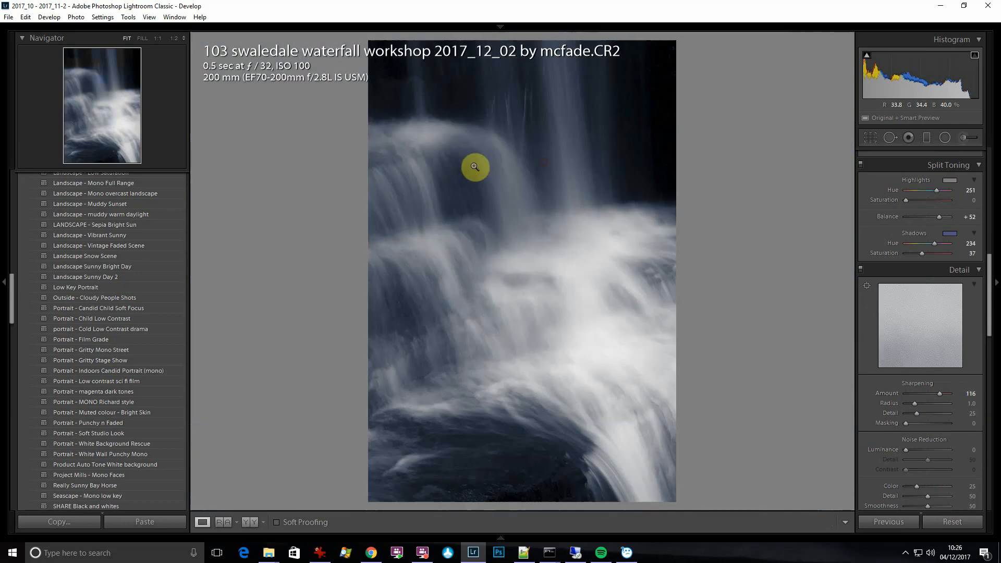
pyautogui.click(928, 414)
pyautogui.click(914, 424)
# Remove chromatic aberration and enable the lens profile corrections
pyautogui.scroll(-4, 913, 429)
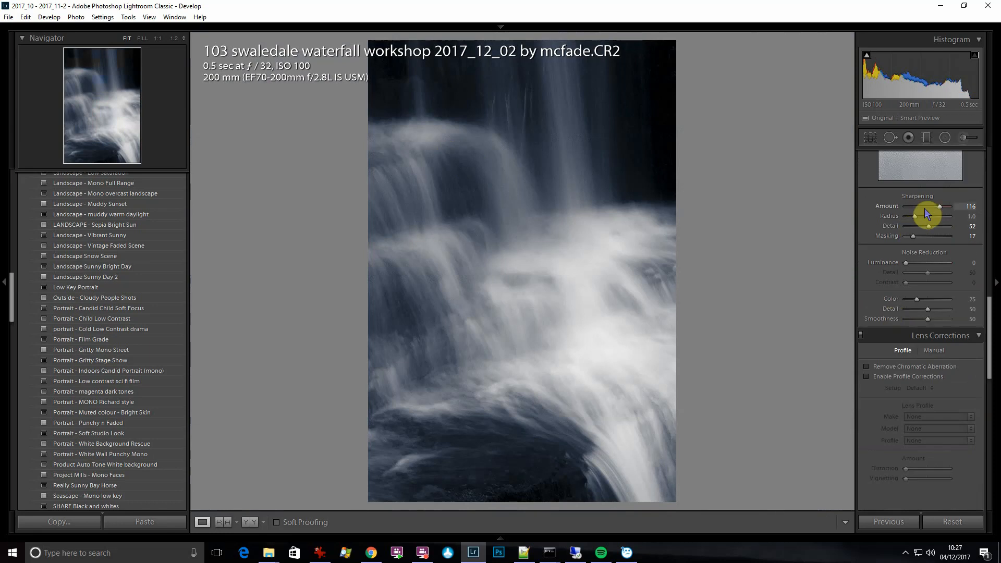
pyautogui.click(867, 368)
pyautogui.click(867, 376)
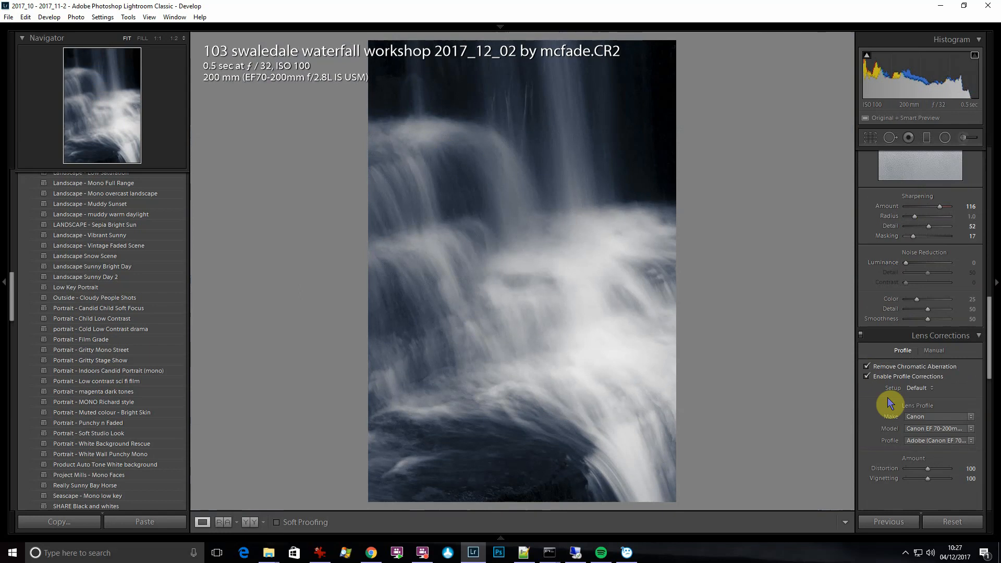
# Add a soft dark post-crop vignette with Amount -33, Midpoint 23 and Feather 100
pyautogui.scroll(-3, 897, 389)
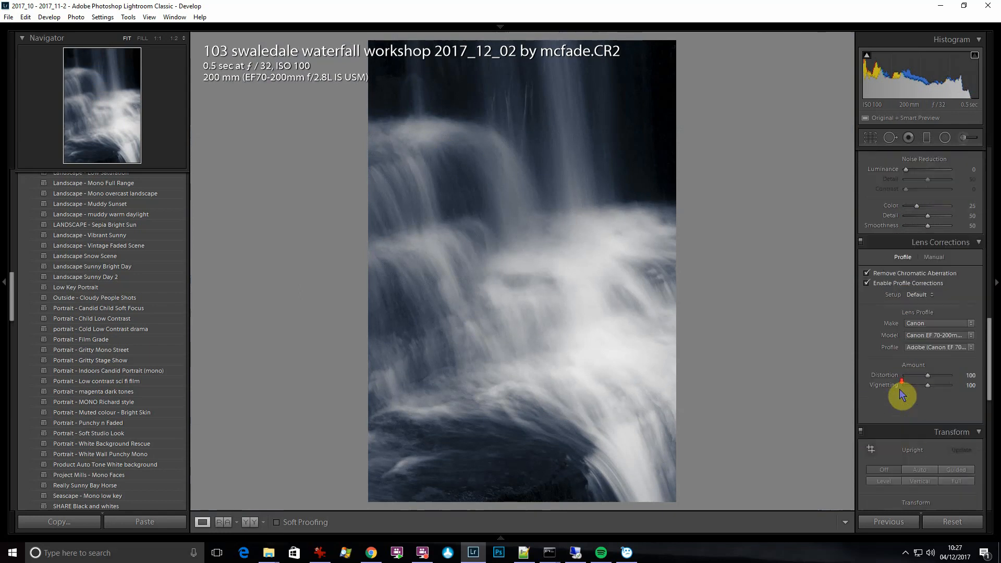
pyautogui.scroll(-3, 904, 394)
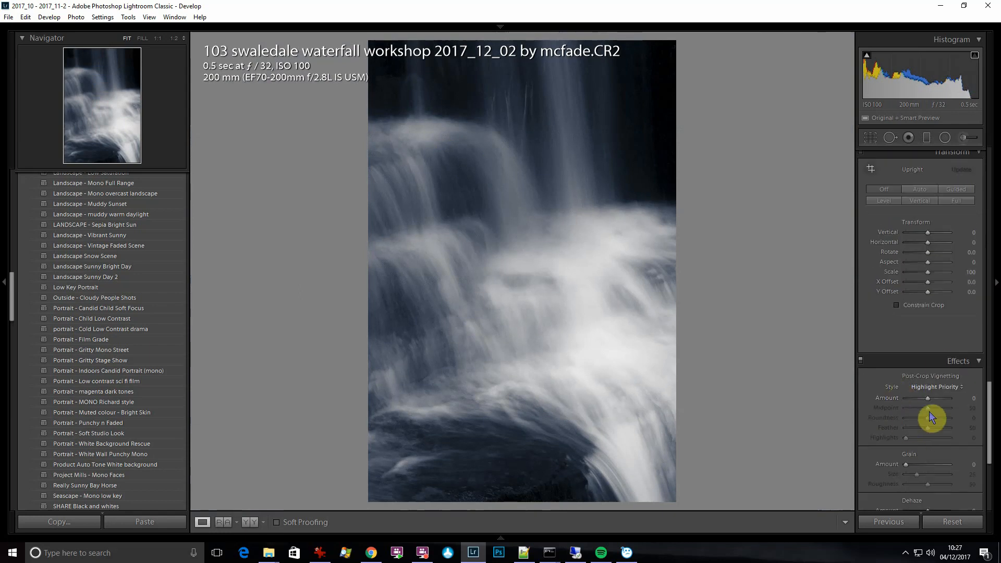
pyautogui.moveTo(927, 408)
pyautogui.mouseDown()
pyautogui.moveTo(918, 408)
pyautogui.moveTo(952, 427)
pyautogui.moveTo(918, 414)
pyautogui.mouseUp()
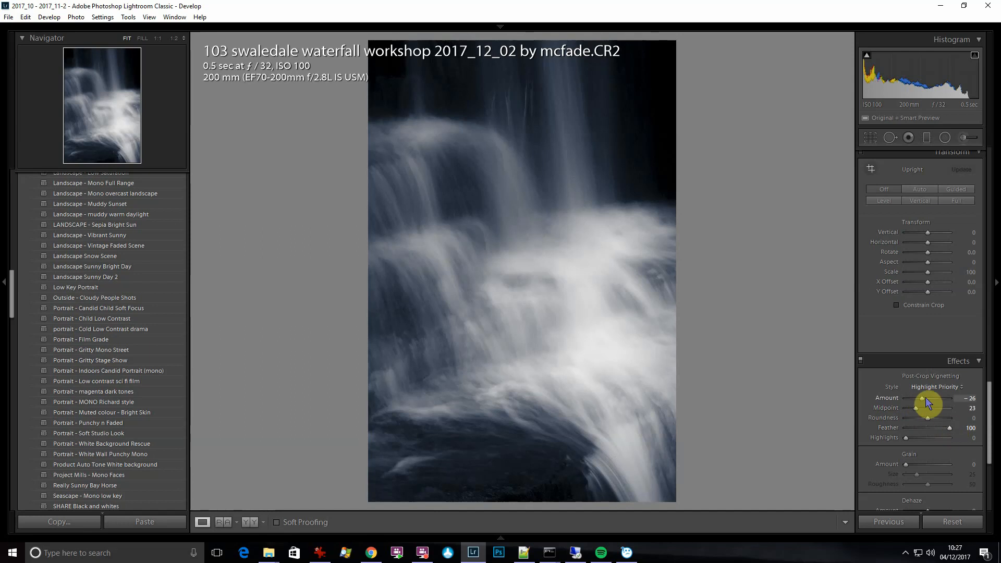
pyautogui.moveTo(924, 397); pyautogui.dragTo(921, 418)
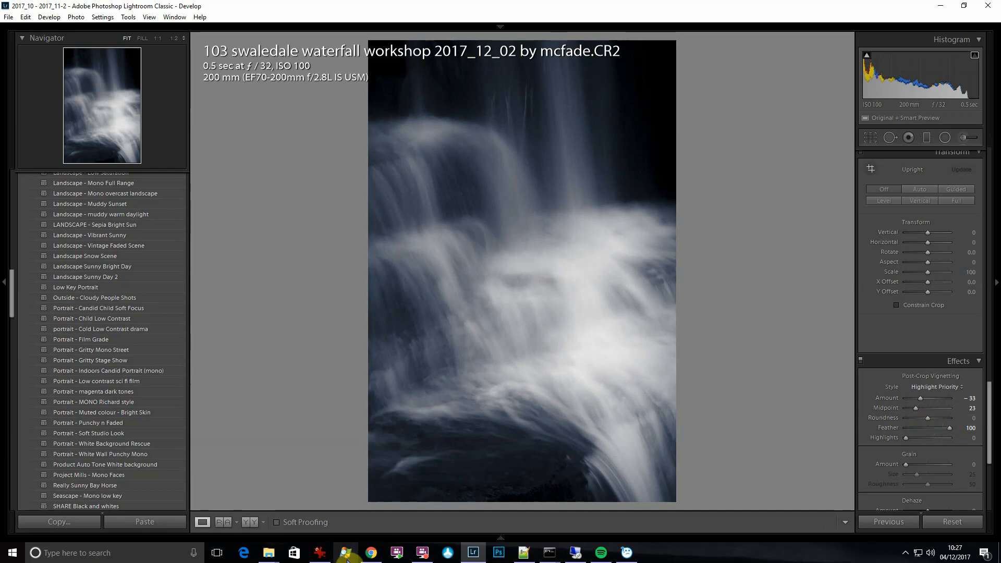
# Show the filmstrip and create a virtual copy of the edited waterfall photo
pyautogui.click(498, 541)
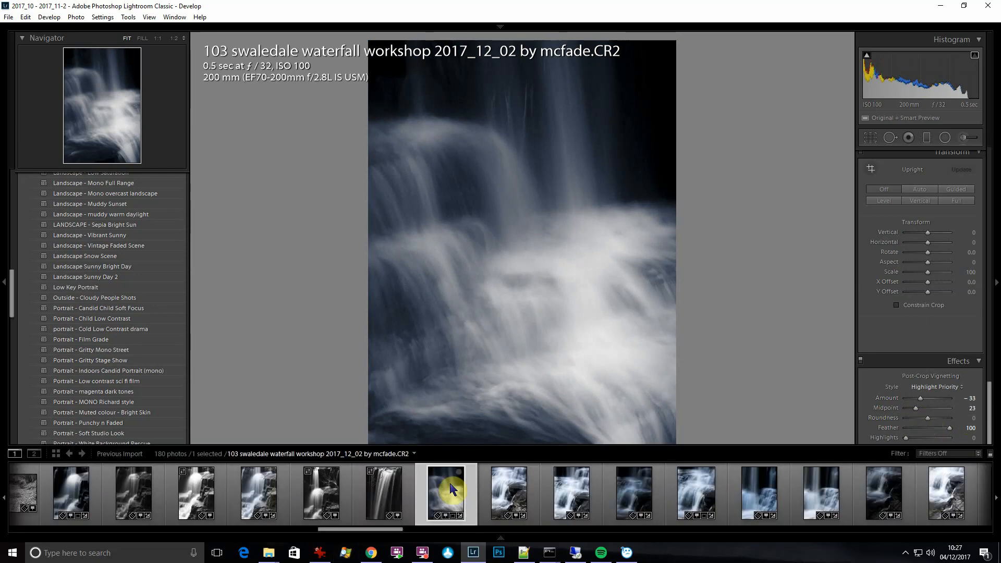
pyautogui.rightClick(445, 486)
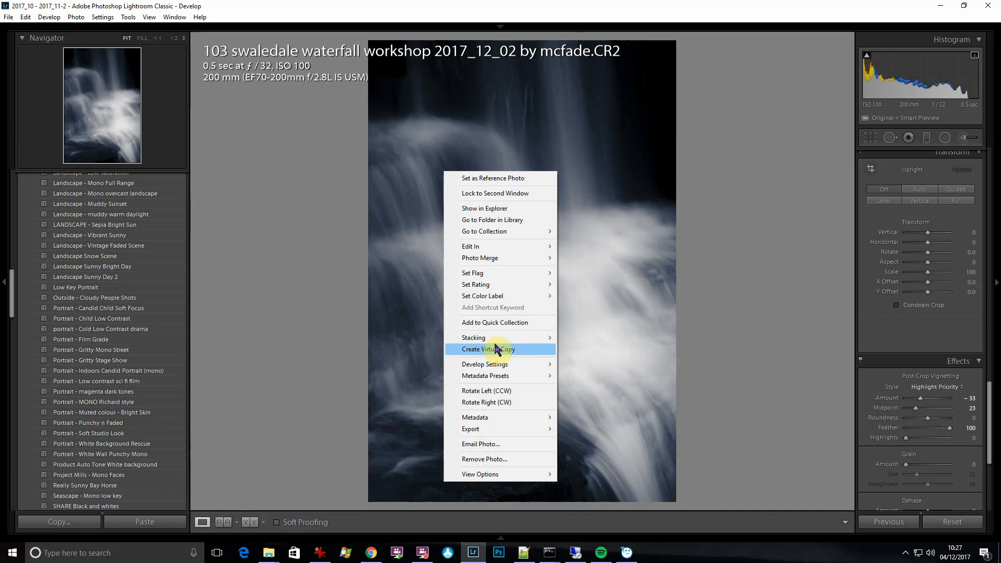
pyautogui.click(495, 349)
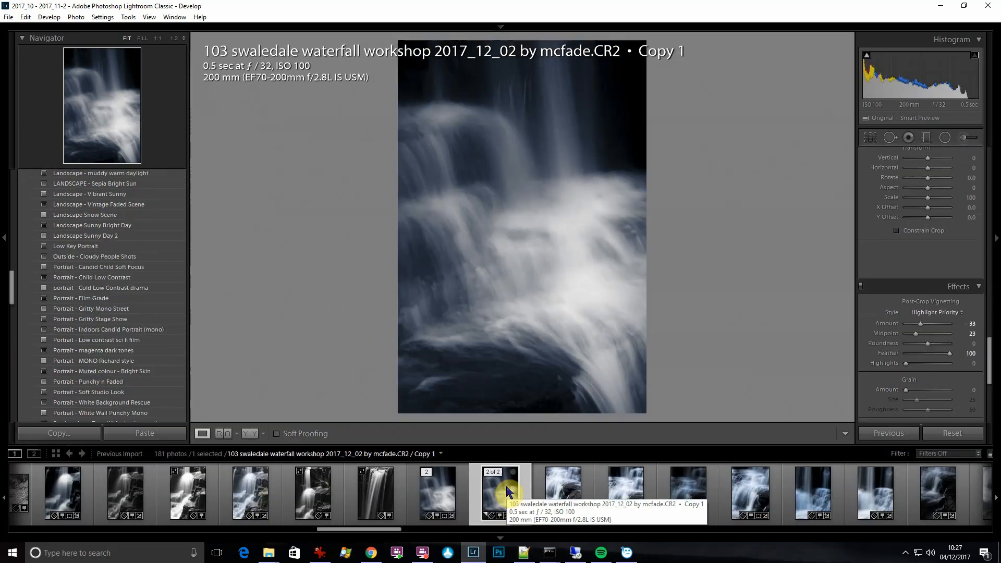
# Reset all develop settings on the virtual copy, and select the edited original for comparison
pyautogui.click(46, 18)
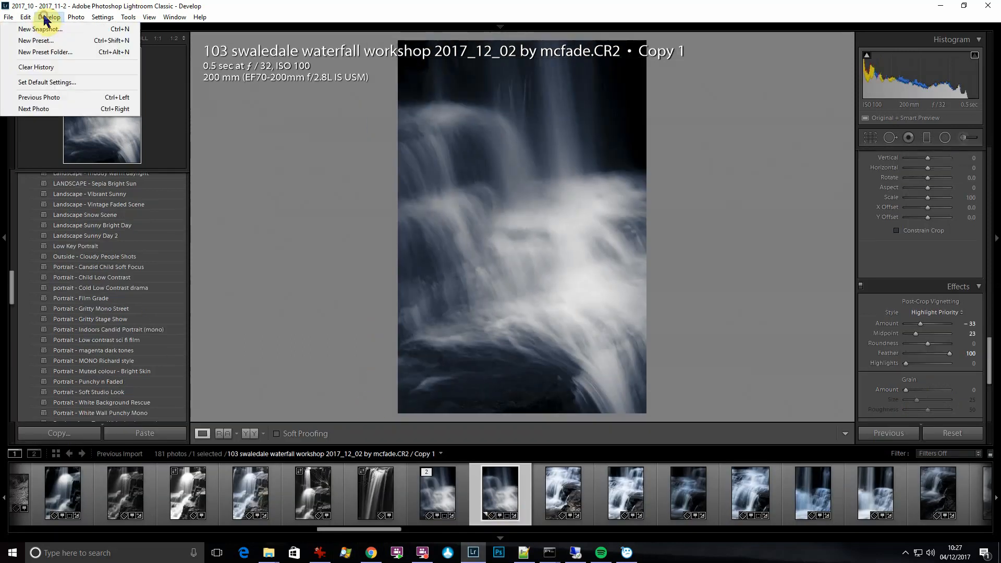
pyautogui.moveTo(102, 19)
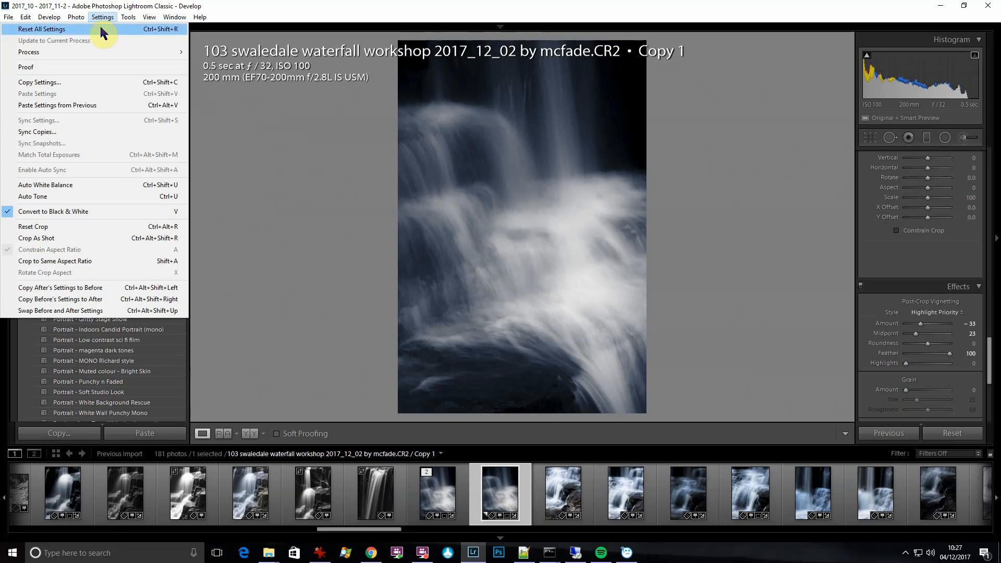
pyautogui.click(101, 29)
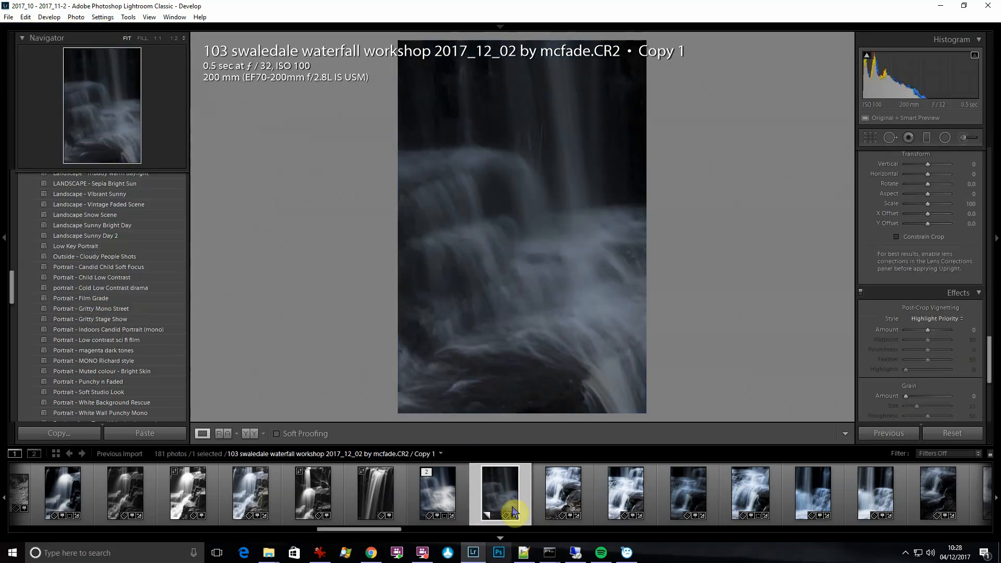
pyautogui.click(463, 493)
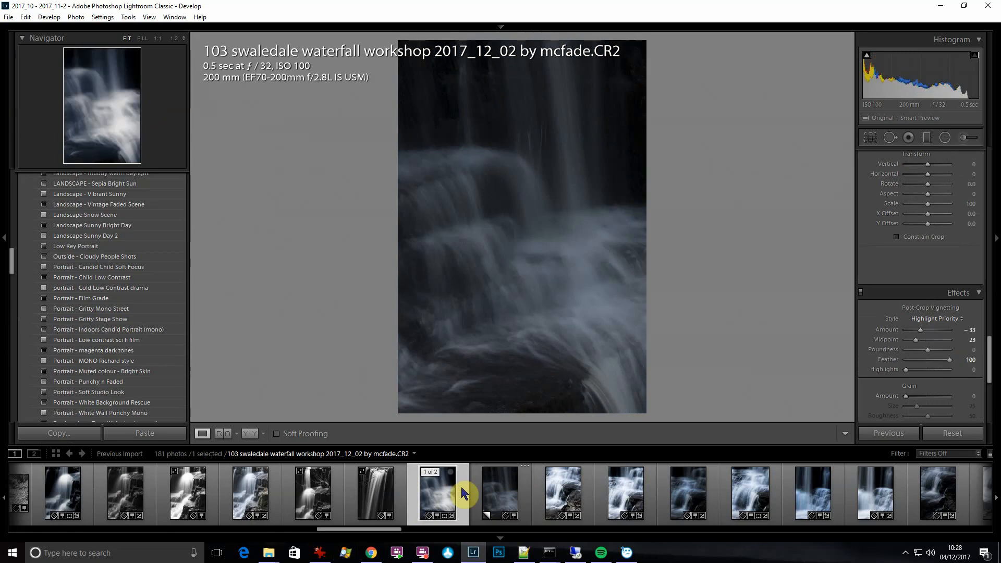